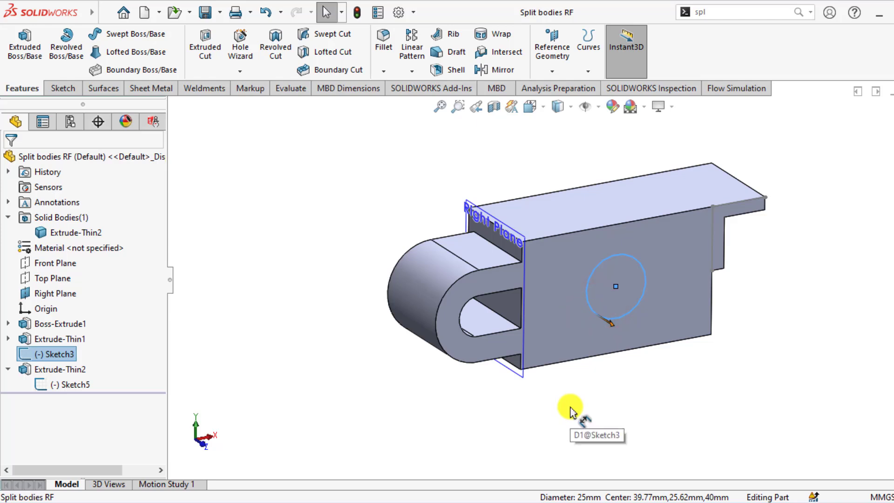
{"action": "left_click", "coordinate": [570, 407]}
{"action": "middle_click_drag", "start_coordinate": [624, 407], "coordinate": [580, 420]}
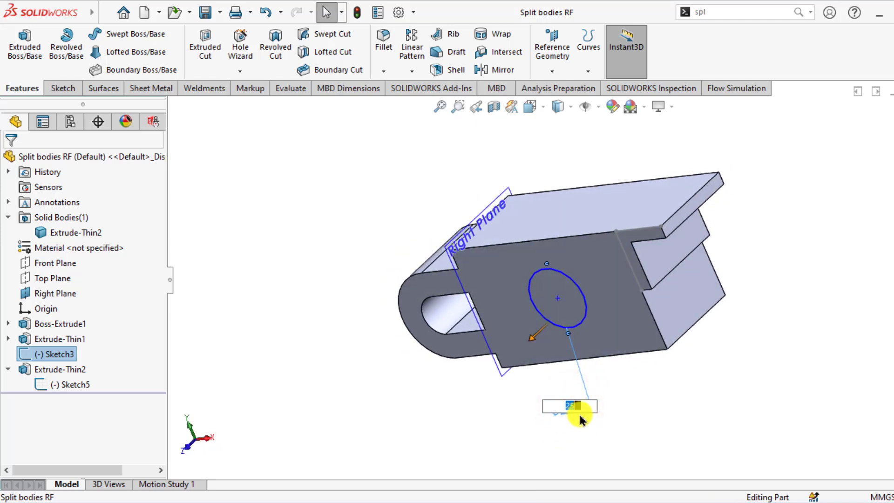
{"action": "left_click", "coordinate": [676, 316]}
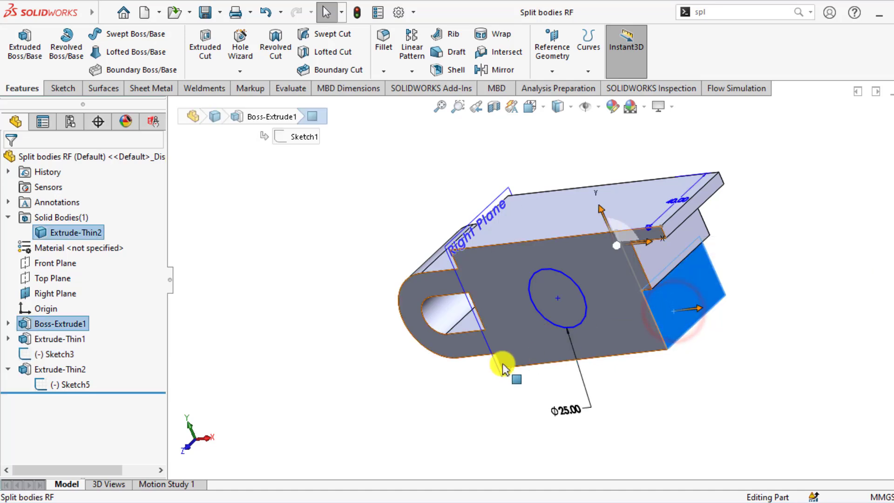
{"action": "left_click", "coordinate": [357, 392]}
{"action": "middle_click_drag", "start_coordinate": [356, 392], "coordinate": [455, 352]}
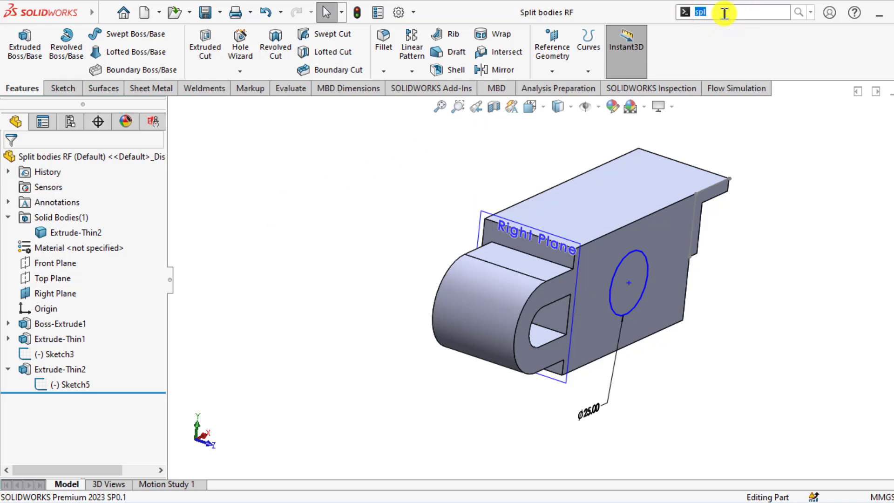
Start a Split feature with the Right Plane as the trim tool and cut the part into separate bodies
{"action": "left_click", "coordinate": [725, 13]}
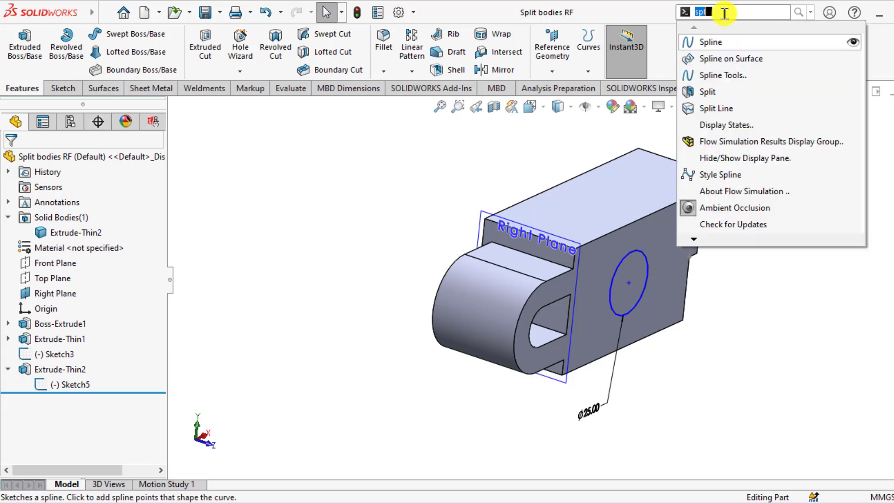
{"action": "left_click", "coordinate": [710, 92]}
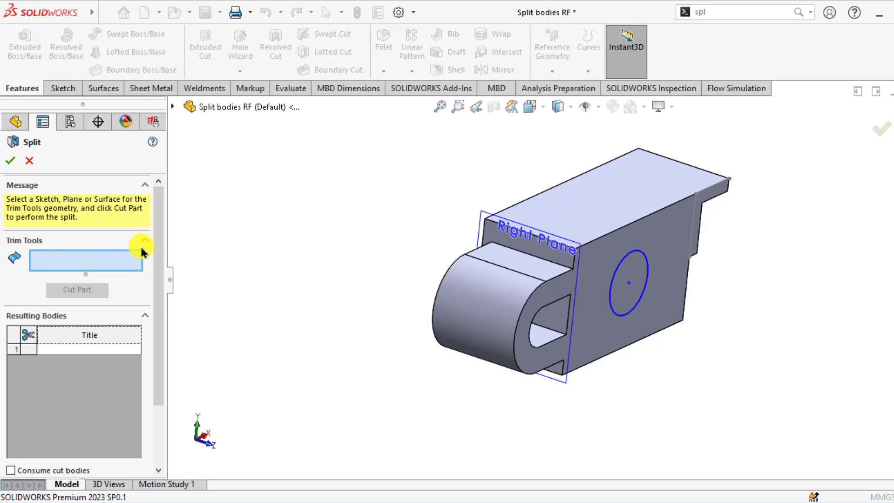
{"action": "left_click", "coordinate": [478, 231]}
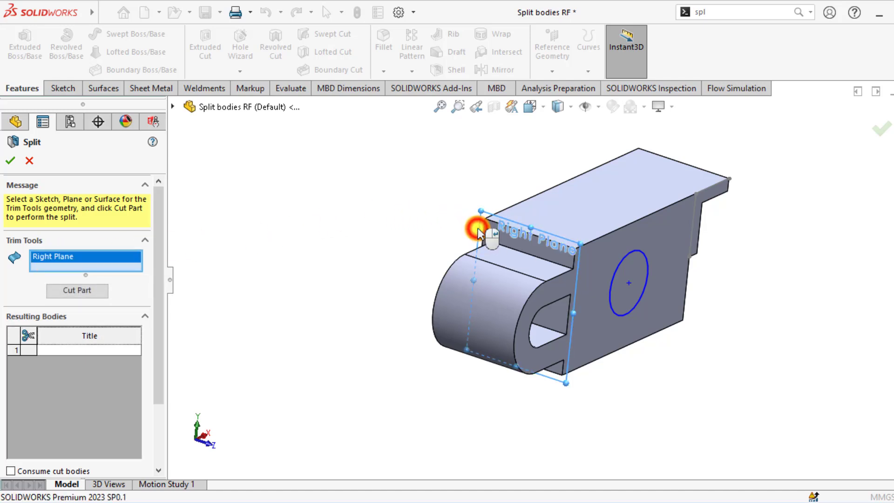
{"action": "left_click", "coordinate": [75, 291]}
{"action": "middle_click_drag", "start_coordinate": [414, 286], "coordinate": [370, 272]}
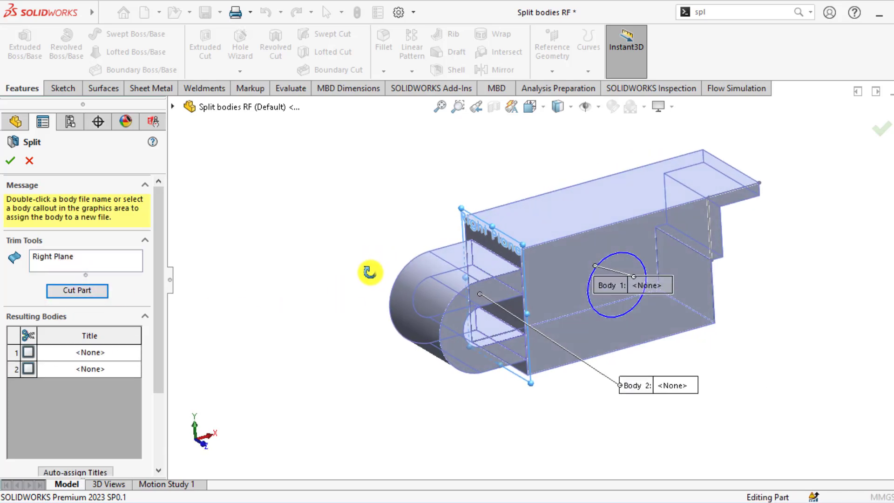
Assign the block body to a new part file Body1 and the U-shaped body to Body2
{"action": "double_click", "coordinate": [65, 356]}
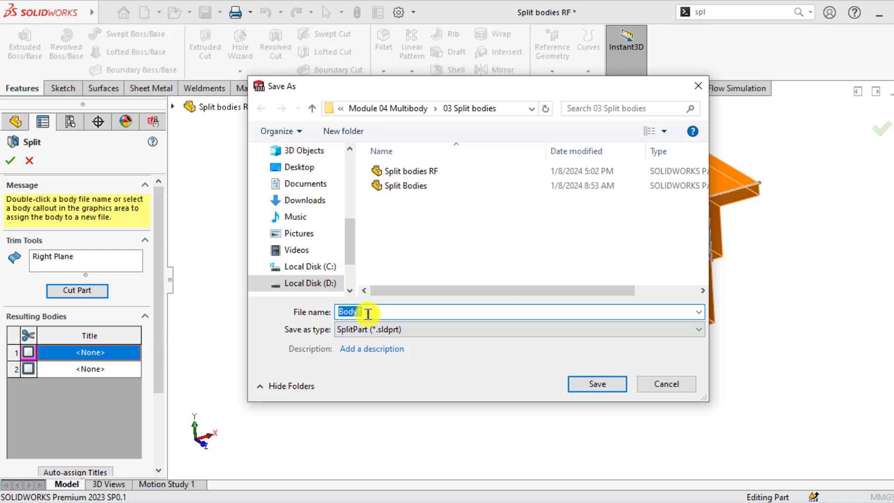
{"action": "left_click", "coordinate": [581, 384]}
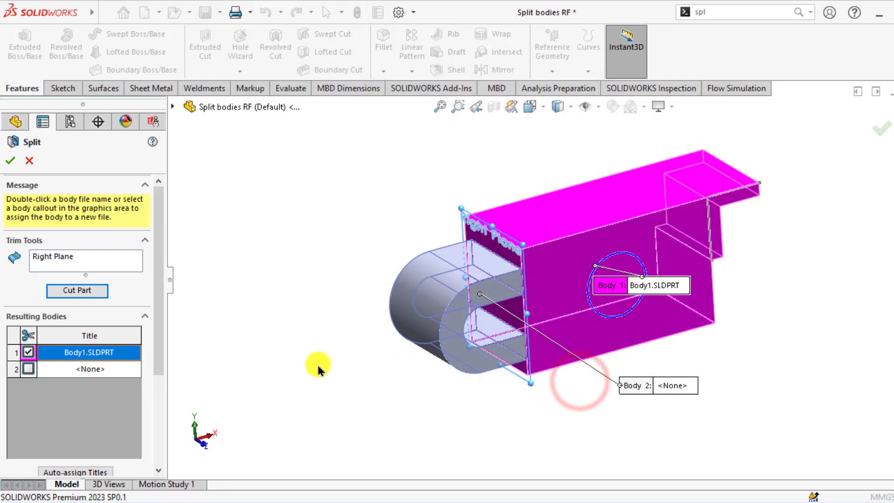
{"action": "double_click", "coordinate": [91, 368]}
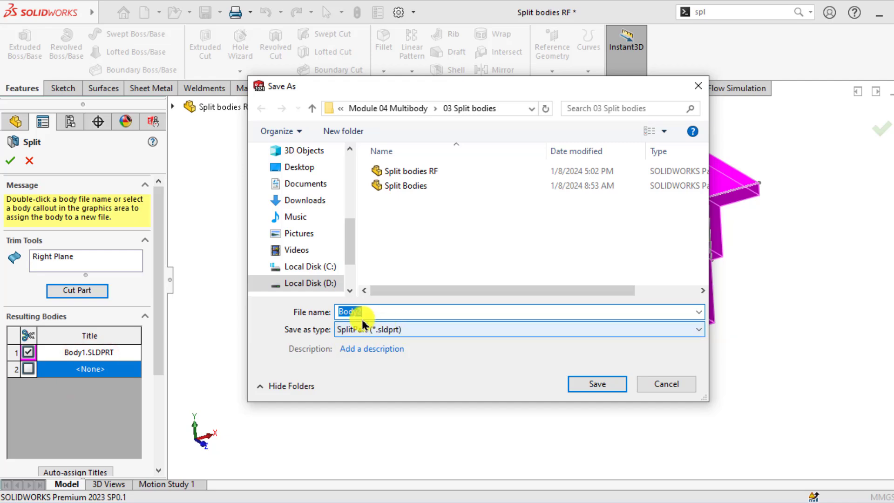
{"action": "left_click", "coordinate": [596, 383]}
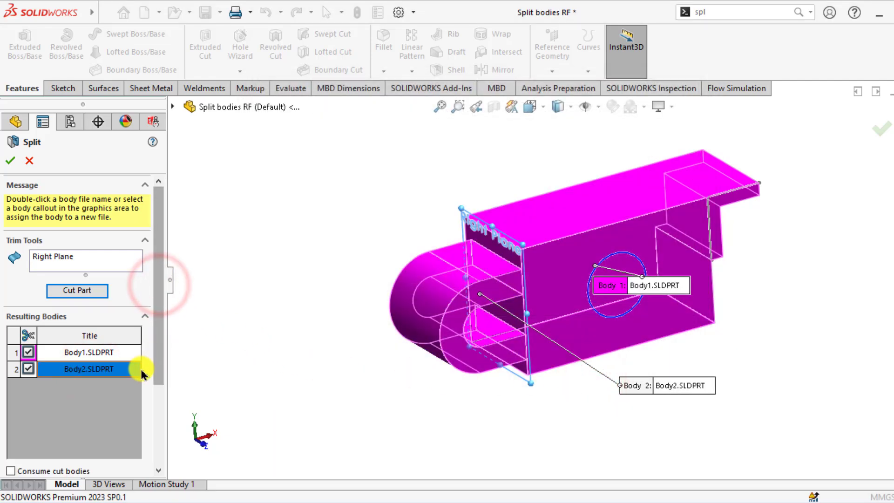
Set the split parts' origin location to the part origin and complete the Split feature
{"action": "left_click_drag", "start_coordinate": [158, 356], "coordinate": [160, 410]}
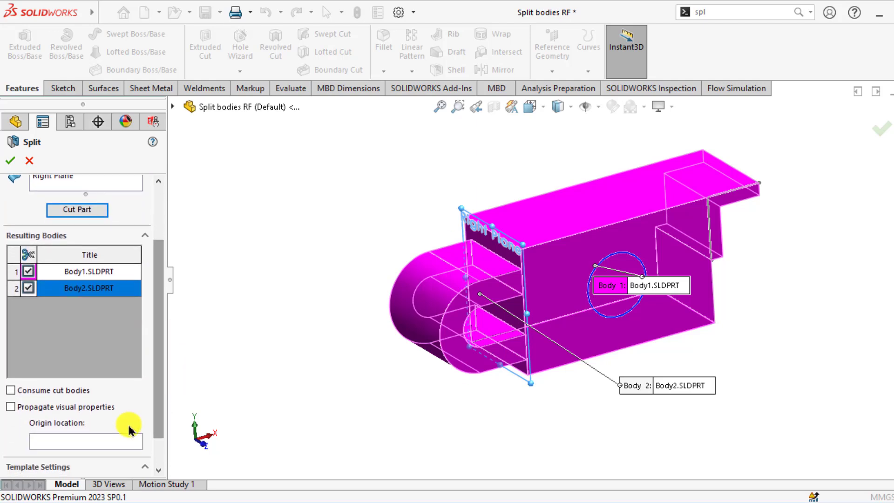
{"action": "left_click", "coordinate": [47, 443]}
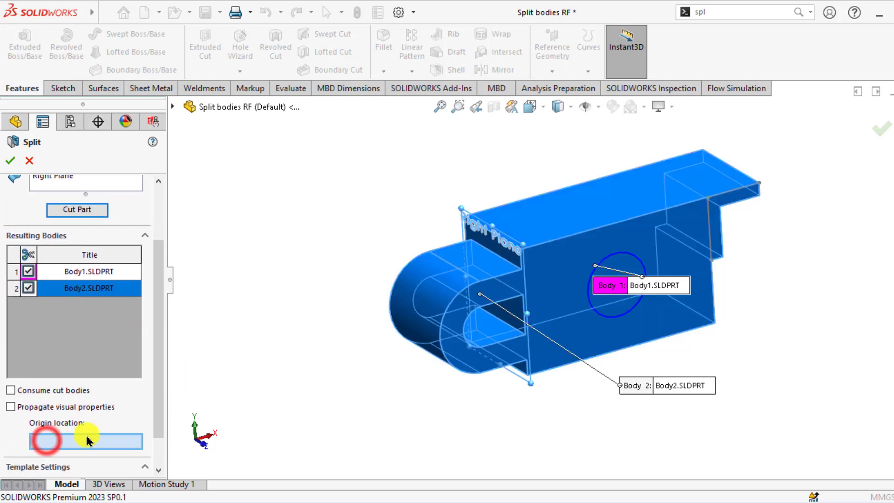
{"action": "left_click", "coordinate": [172, 107]}
{"action": "left_click", "coordinate": [218, 243]}
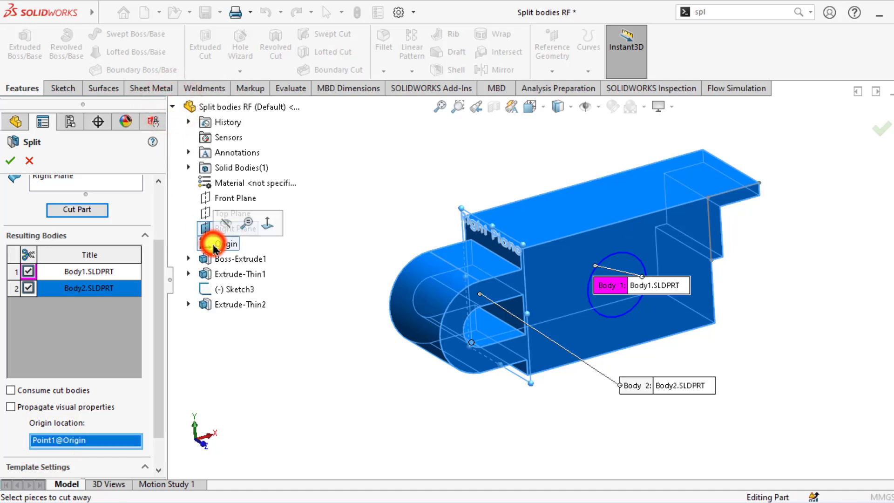
{"action": "left_click", "coordinate": [7, 160]}
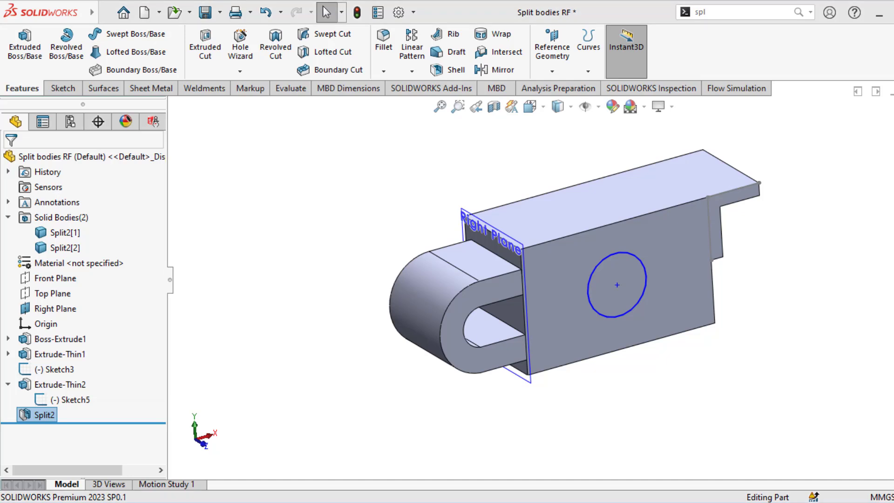
Preview the Body1 and Body2 part windows and return to the Split bodies RF part
{"action": "mouse_move", "coordinate": [279, 502]}
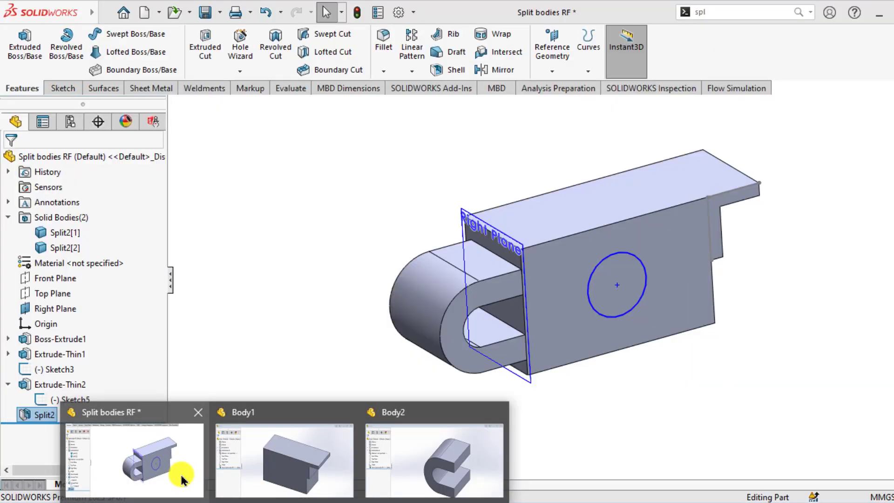
{"action": "mouse_move", "coordinate": [256, 475]}
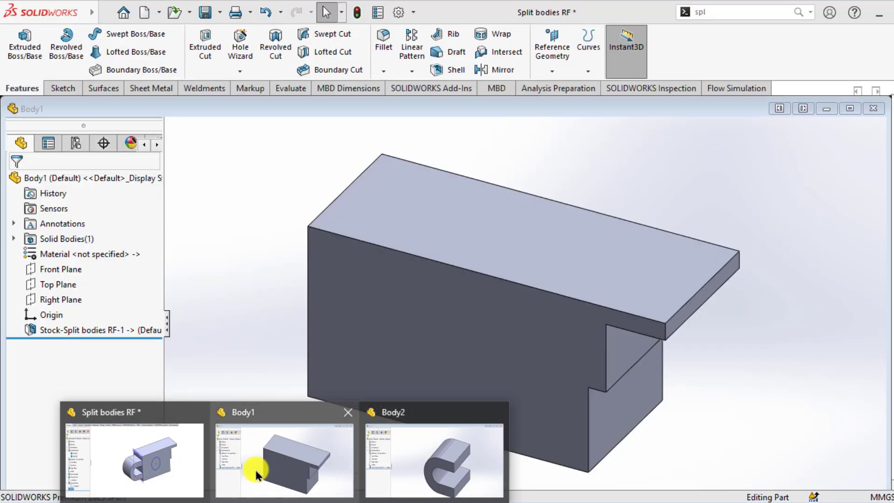
{"action": "mouse_move", "coordinate": [398, 463]}
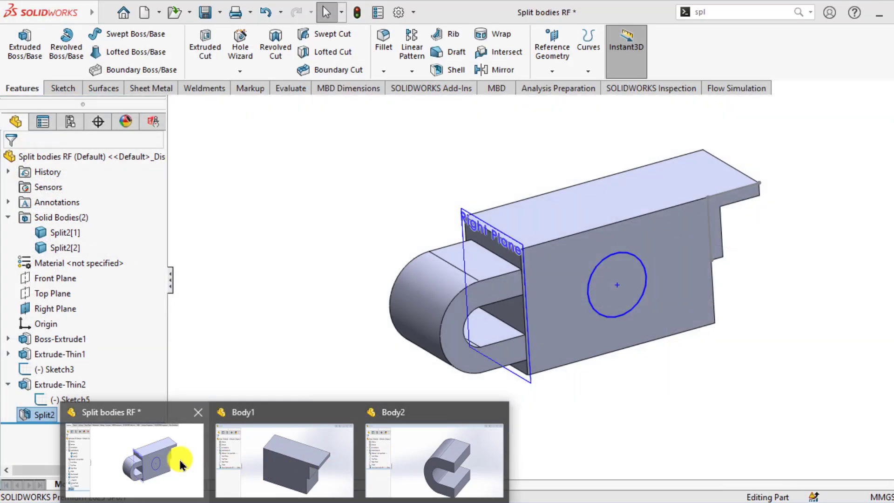
{"action": "left_click", "coordinate": [178, 454]}
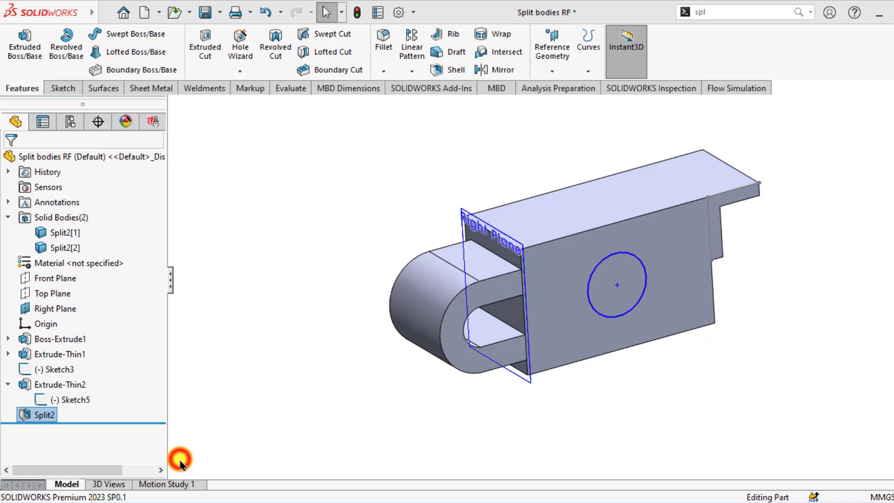
{"action": "left_click", "coordinate": [325, 358]}
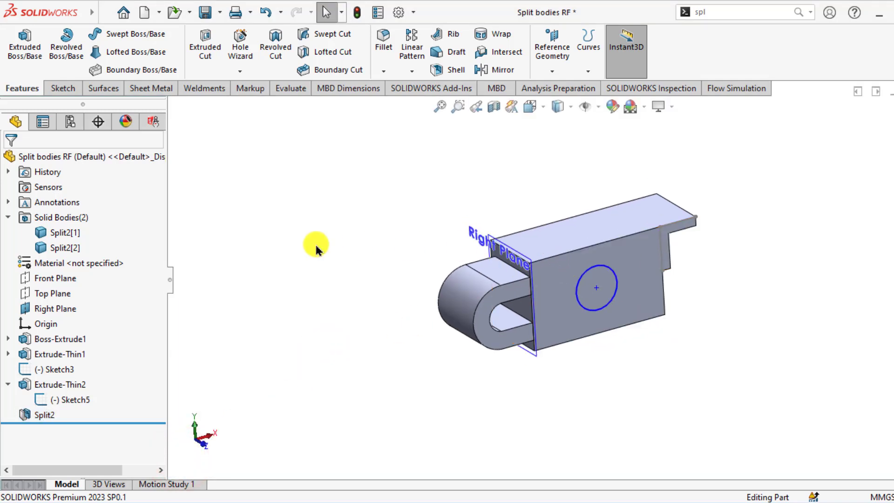
Apply a light orange colour to the block body Split2[1]
{"action": "left_click", "coordinate": [69, 233]}
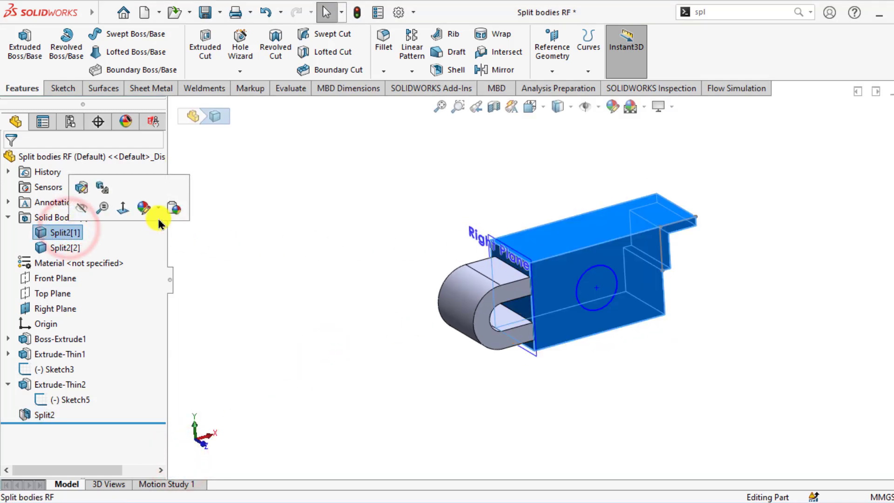
{"action": "left_click", "coordinate": [156, 212]}
{"action": "left_click", "coordinate": [156, 240]}
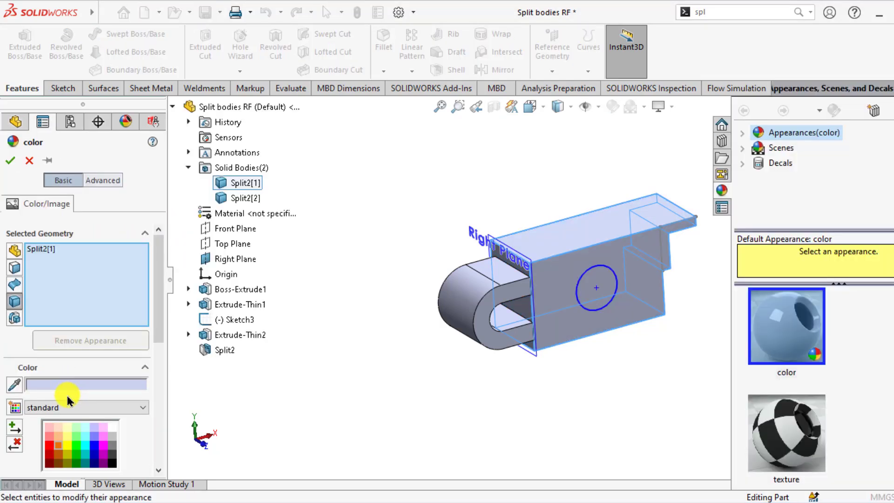
{"action": "left_click", "coordinate": [56, 443]}
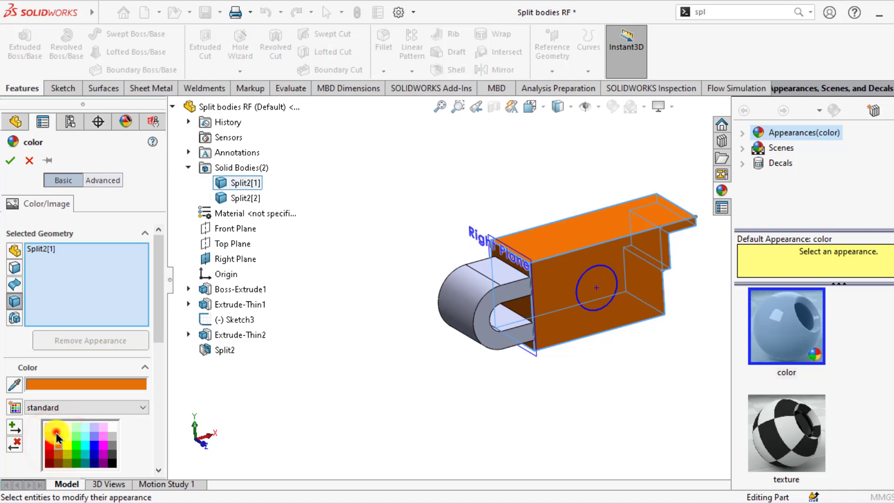
{"action": "left_click", "coordinate": [57, 436]}
{"action": "left_click", "coordinate": [9, 162]}
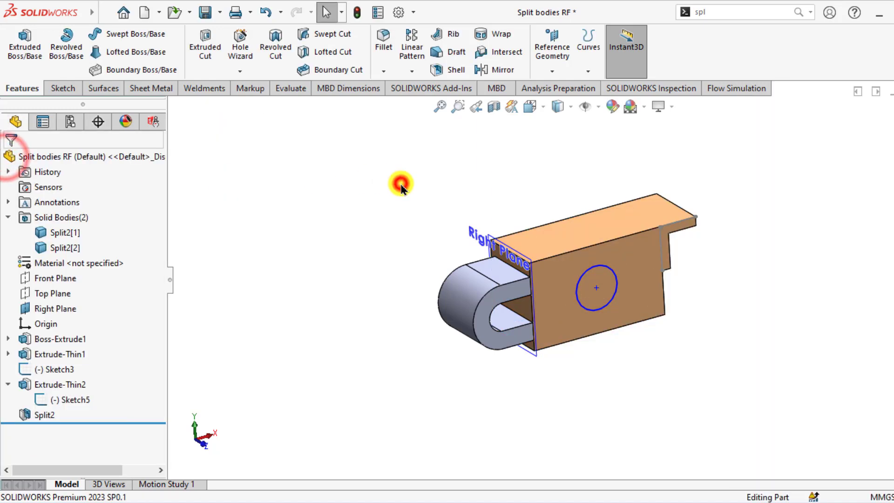
{"action": "middle_click_drag", "start_coordinate": [399, 183], "coordinate": [381, 250]}
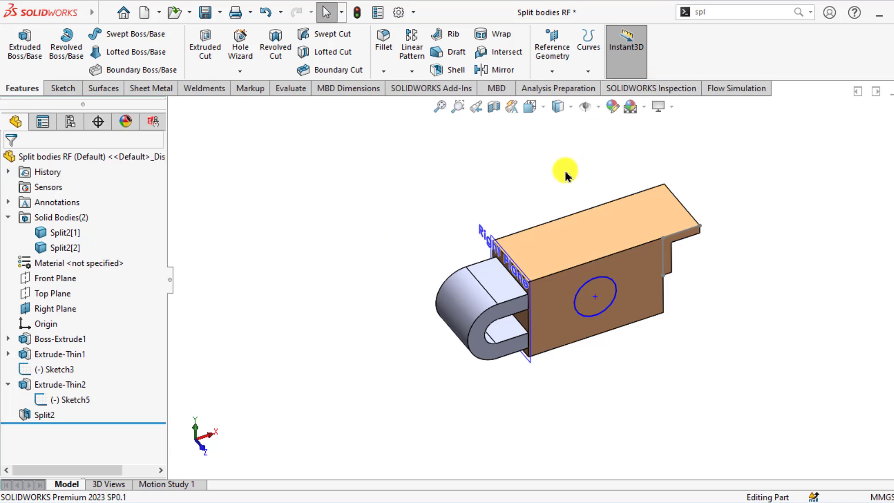
Start another Split with the circle sketch Sketch3 as the trim tool and cut all bodies
{"action": "scroll", "coordinate": [526, 170], "scroll_direction": "up", "scroll_amount": 1}
{"action": "scroll", "coordinate": [520, 176], "scroll_direction": "down", "scroll_amount": 1}
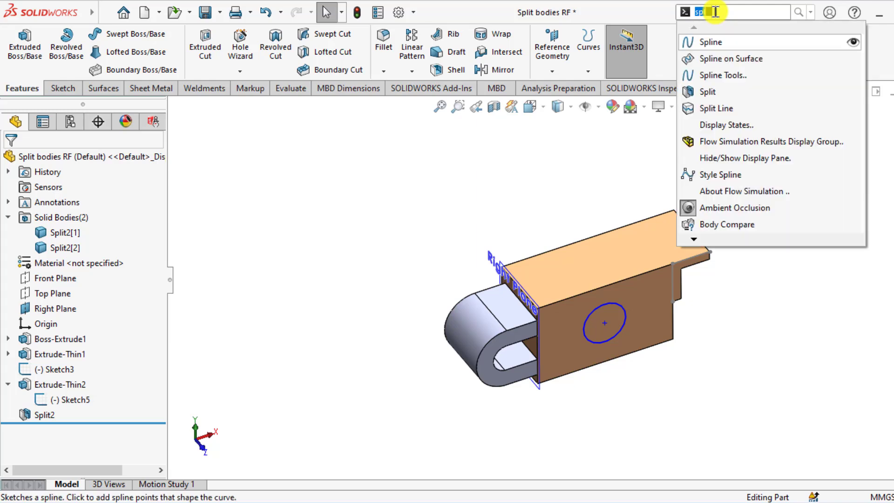
{"action": "left_click", "coordinate": [705, 91]}
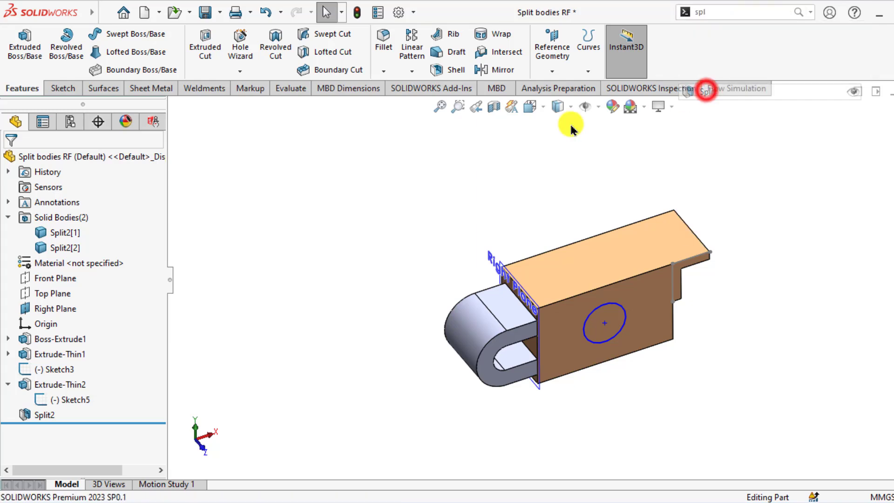
{"action": "left_click", "coordinate": [588, 340]}
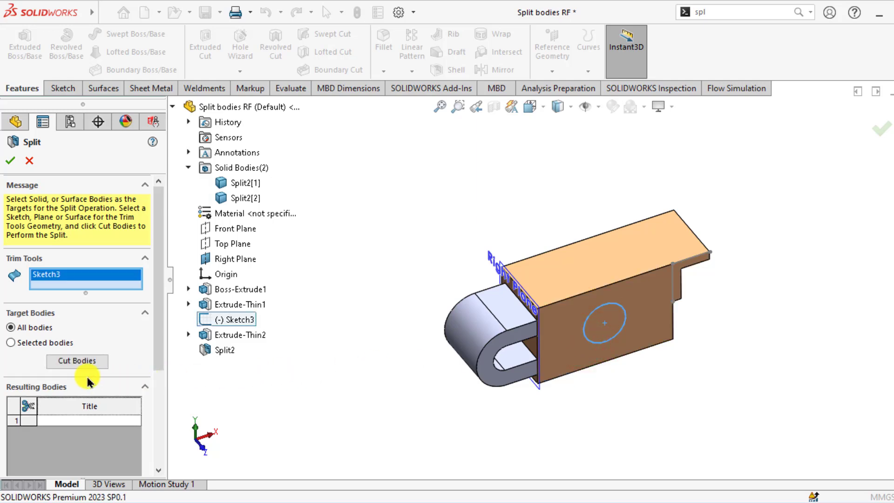
{"action": "left_click", "coordinate": [69, 362]}
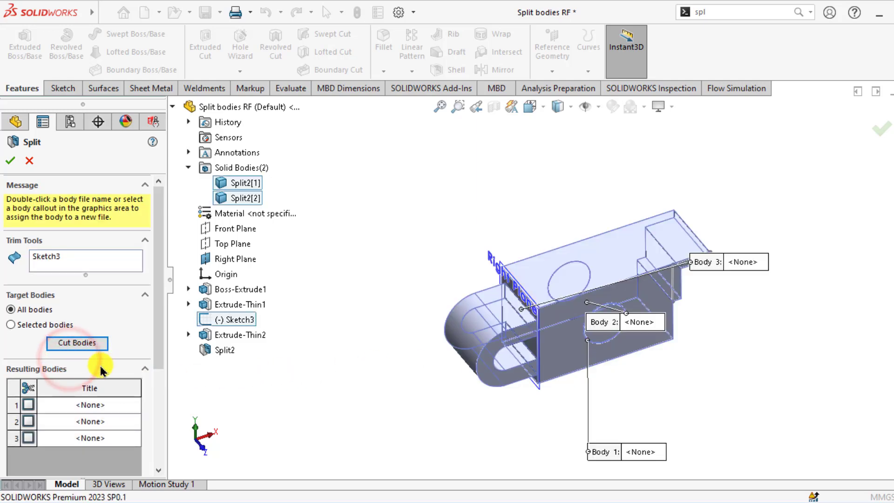
Assign the cylindrical body inside the block to a new part file Body4
{"action": "middle_click_drag", "start_coordinate": [367, 361], "coordinate": [454, 363]}
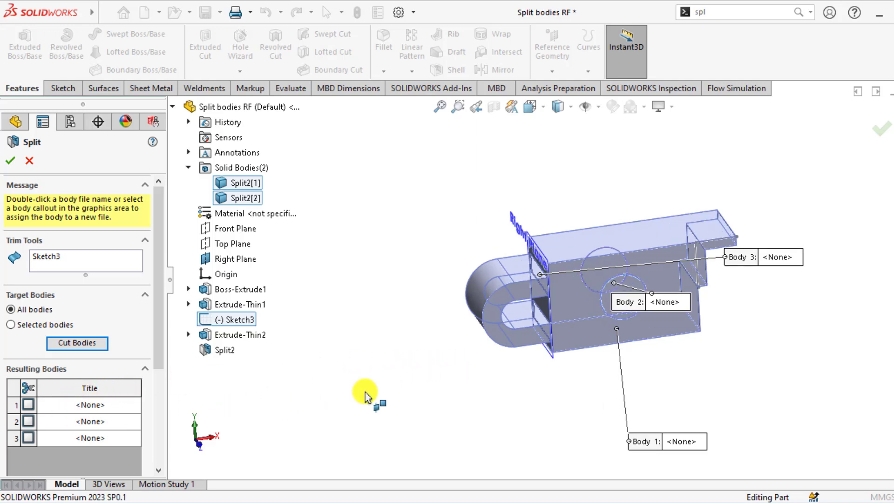
{"action": "left_click", "coordinate": [658, 303]}
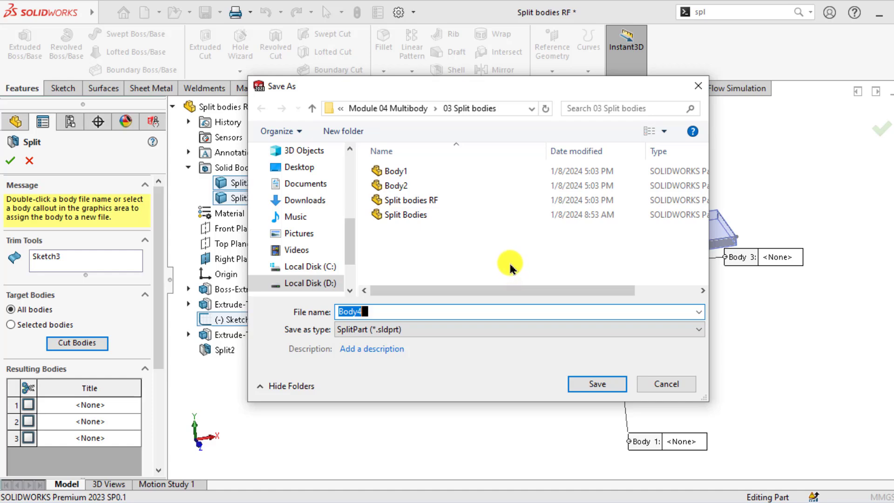
{"action": "left_click", "coordinate": [593, 385]}
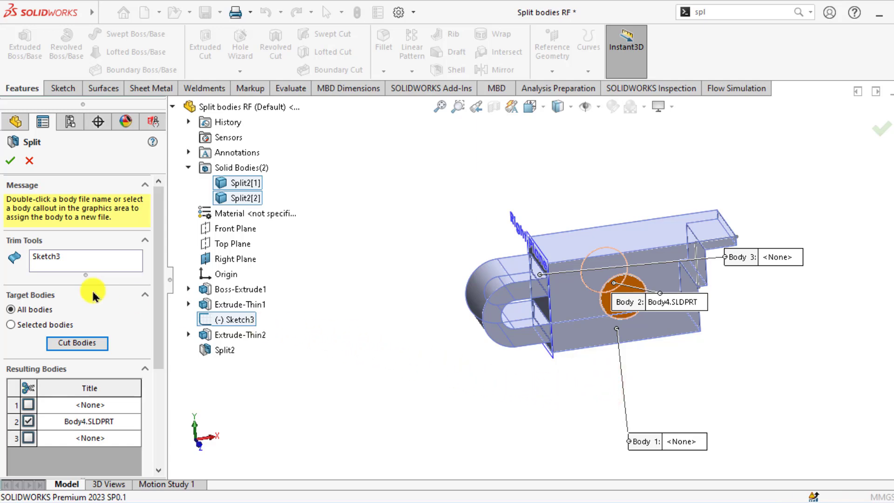
Switch the split's target to the selected bodies Split2[1] and Split2[2], and complete the split
{"action": "mouse_move", "coordinate": [158, 309]}
{"action": "left_mouse_down"}
{"action": "mouse_move", "coordinate": [156, 387]}
{"action": "mouse_move", "coordinate": [167, 311]}
{"action": "left_mouse_up"}
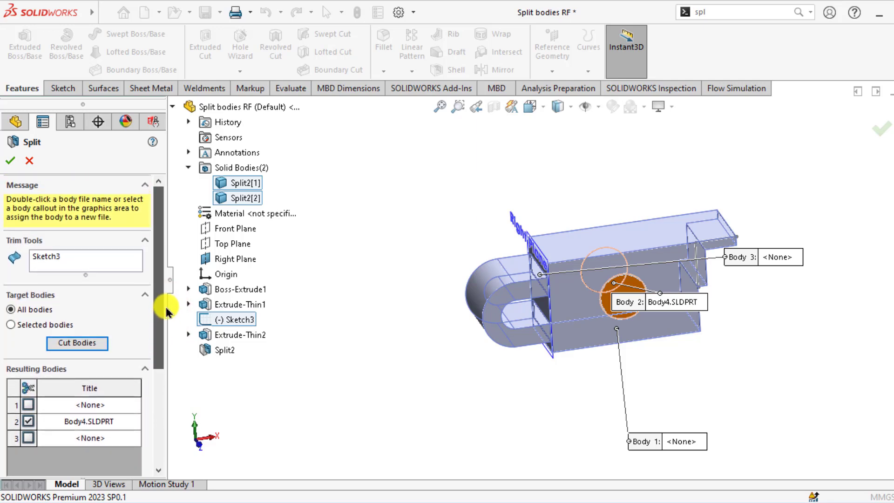
{"action": "left_click", "coordinate": [11, 325]}
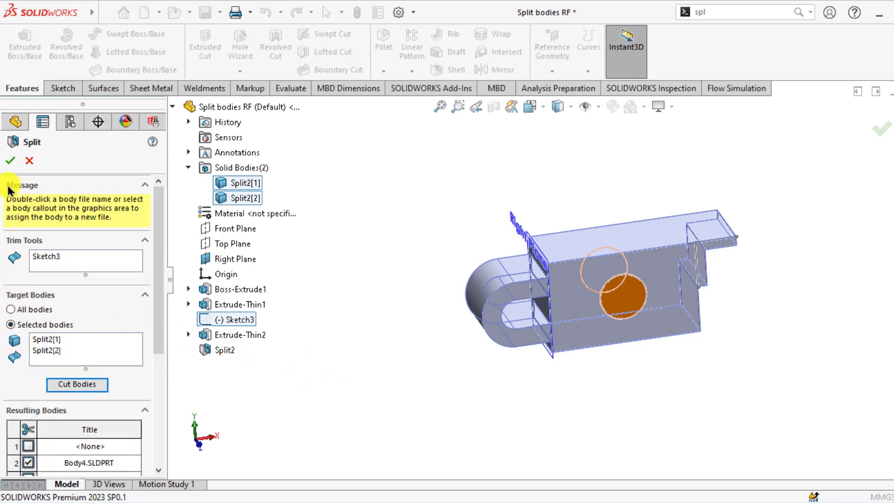
{"action": "left_click", "coordinate": [46, 348]}
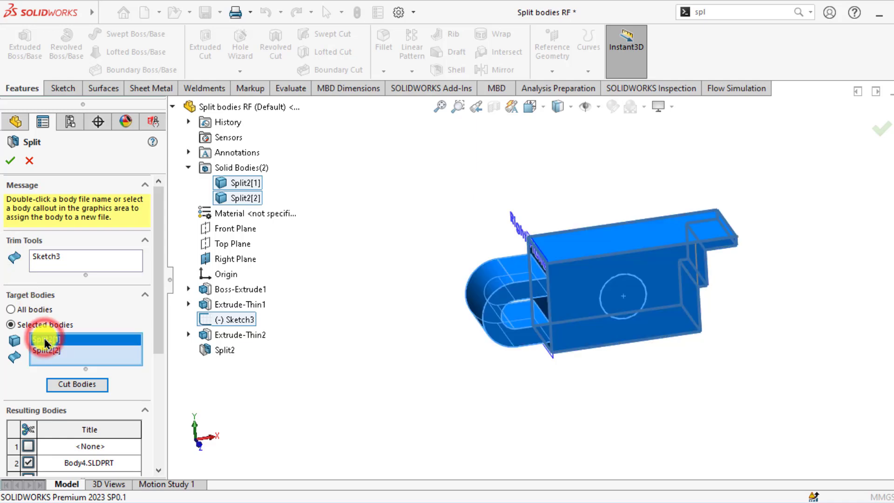
{"action": "left_click", "coordinate": [10, 161]}
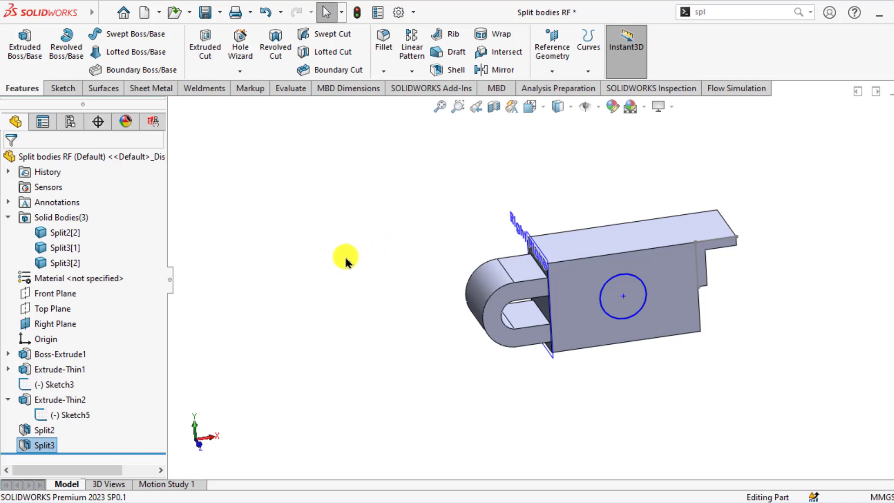
Highlight the solid bodies Split2[2], Split3[1] and Split3[2] one after another to examine them, and clear the selection
{"action": "left_click", "coordinate": [58, 231]}
{"action": "left_click", "coordinate": [58, 247]}
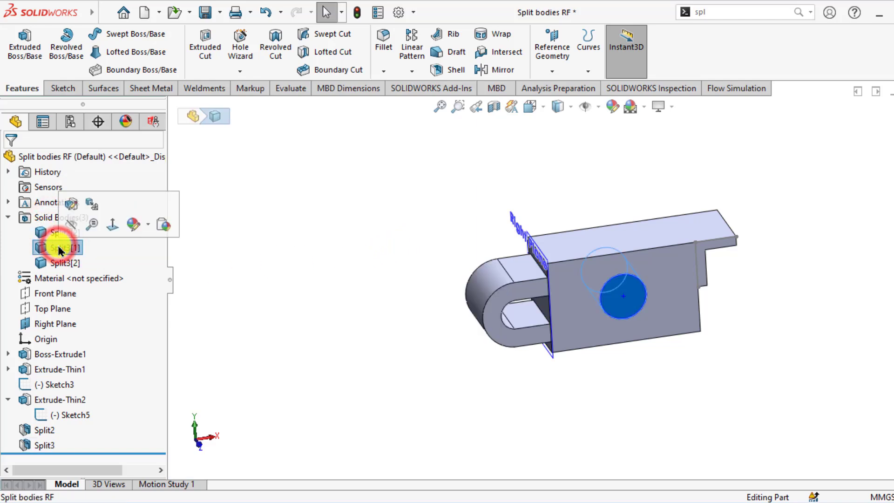
{"action": "left_click", "coordinate": [61, 263]}
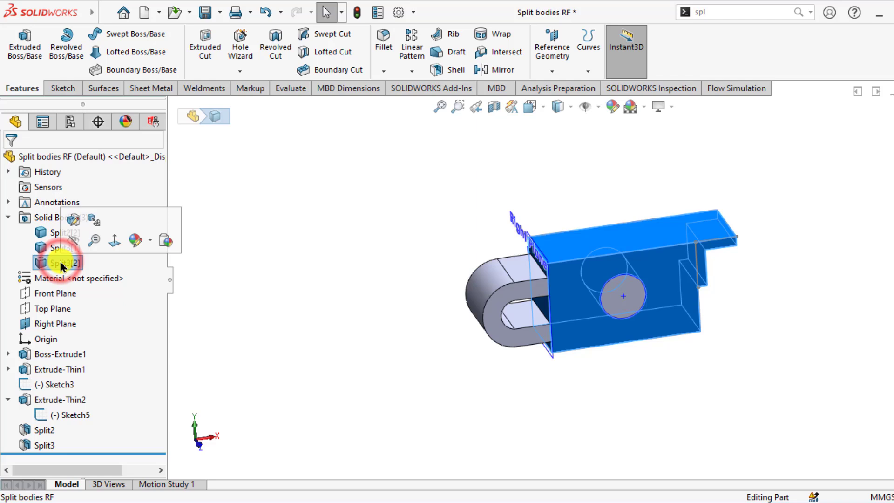
{"action": "left_click", "coordinate": [244, 293]}
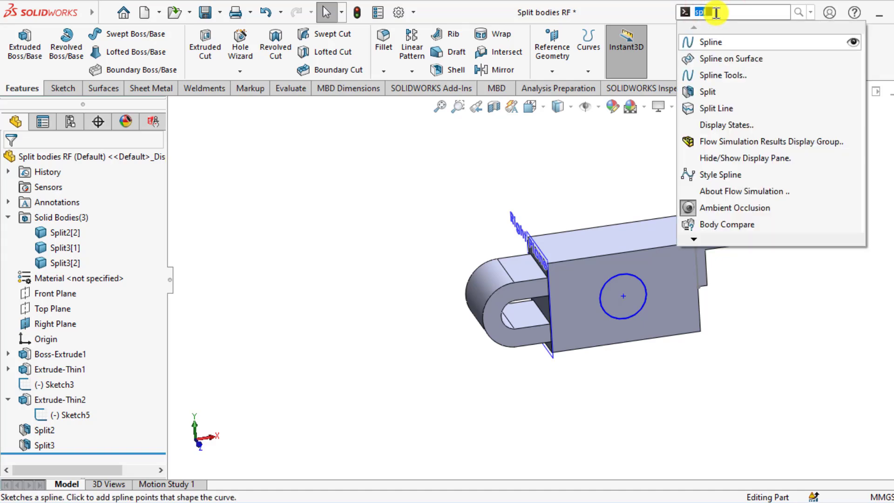
Start another Split with the block's end face below the L-shaped overhang as trim tool, and cut the three bodies
{"action": "left_click", "coordinate": [710, 91]}
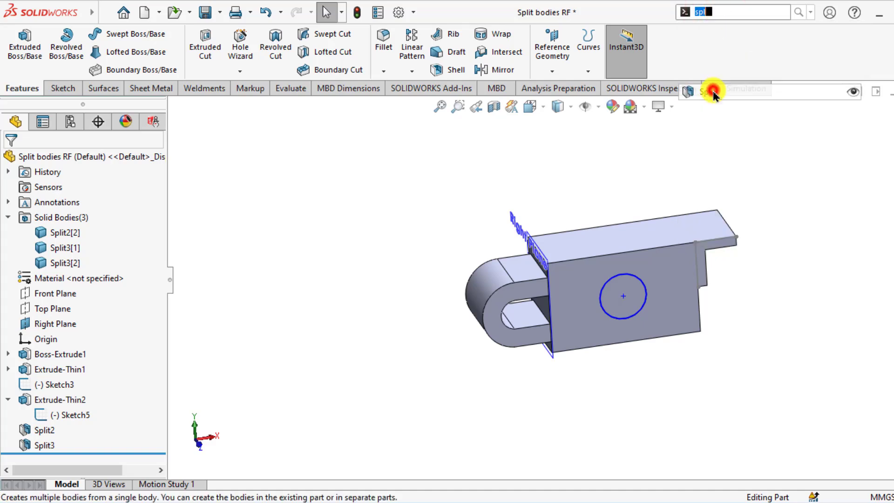
{"action": "middle_click_drag", "start_coordinate": [550, 143], "coordinate": [512, 161]}
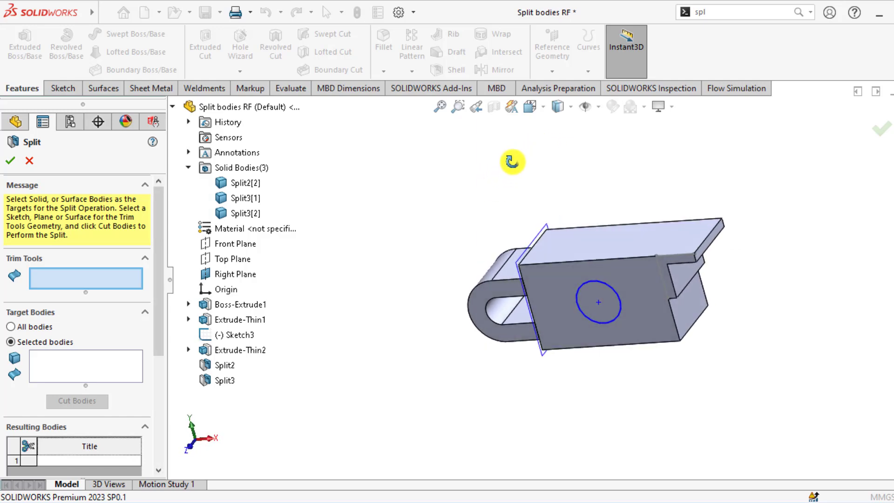
{"action": "left_click", "coordinate": [681, 312]}
{"action": "middle_click_drag", "start_coordinate": [459, 246], "coordinate": [426, 220]}
{"action": "left_click", "coordinate": [75, 401]}
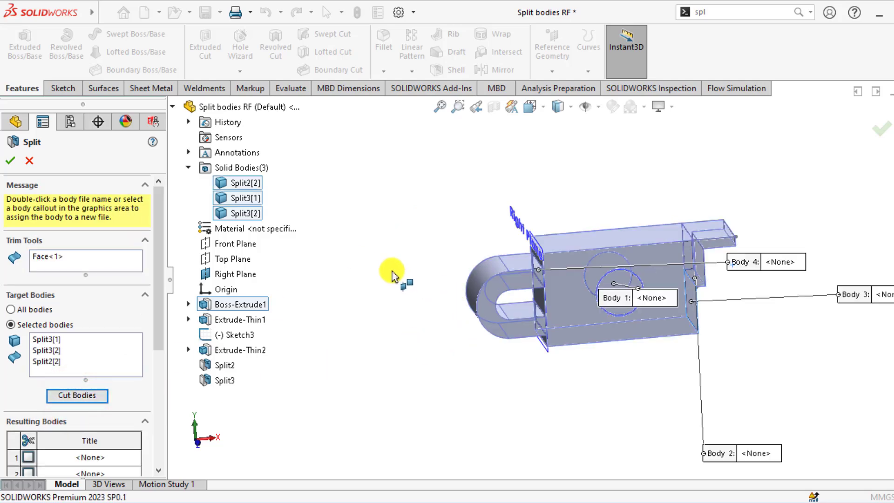
Move the Body 4, Body 1 and Body 2 callouts clear of the model, each near its own body
{"action": "middle_click_drag", "start_coordinate": [392, 275], "coordinate": [375, 265]}
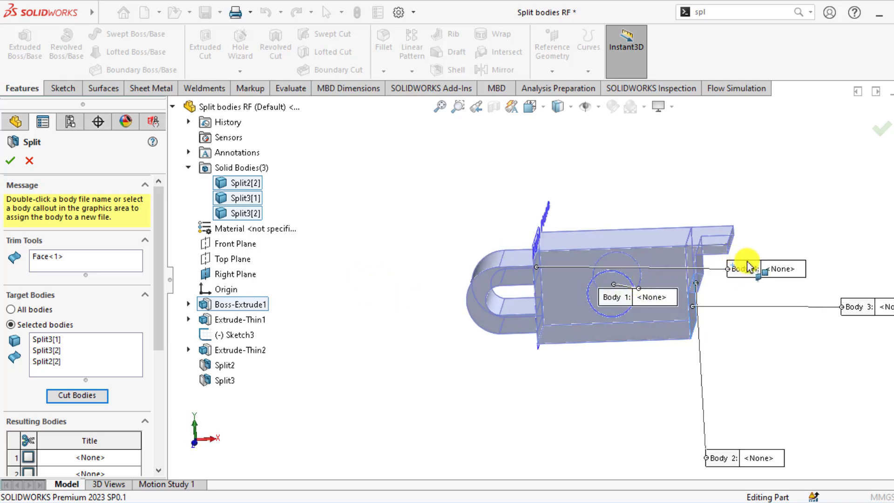
{"action": "left_click_drag", "start_coordinate": [747, 267], "coordinate": [394, 326]}
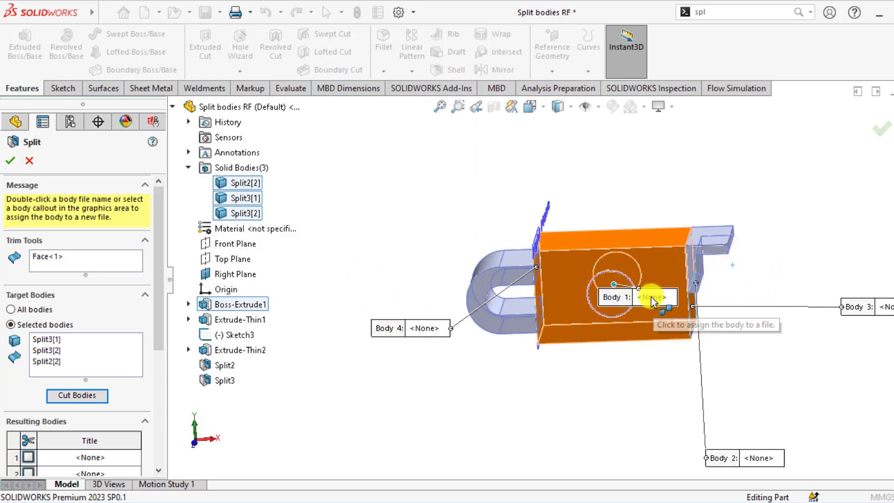
{"action": "left_click_drag", "start_coordinate": [651, 297], "coordinate": [554, 387]}
{"action": "left_click_drag", "start_coordinate": [754, 454], "coordinate": [813, 252]}
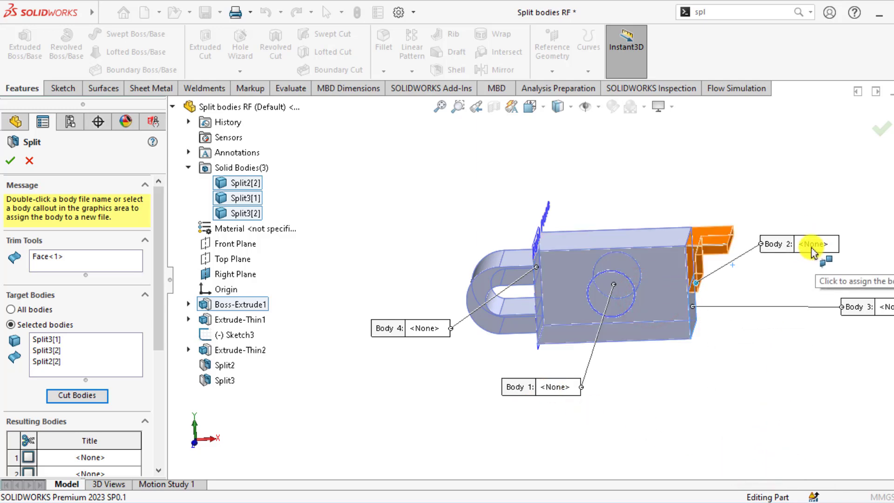
Assign the L-shaped overhang, Body 2, to a new part file Body5 and complete the split
{"action": "left_click", "coordinate": [812, 246]}
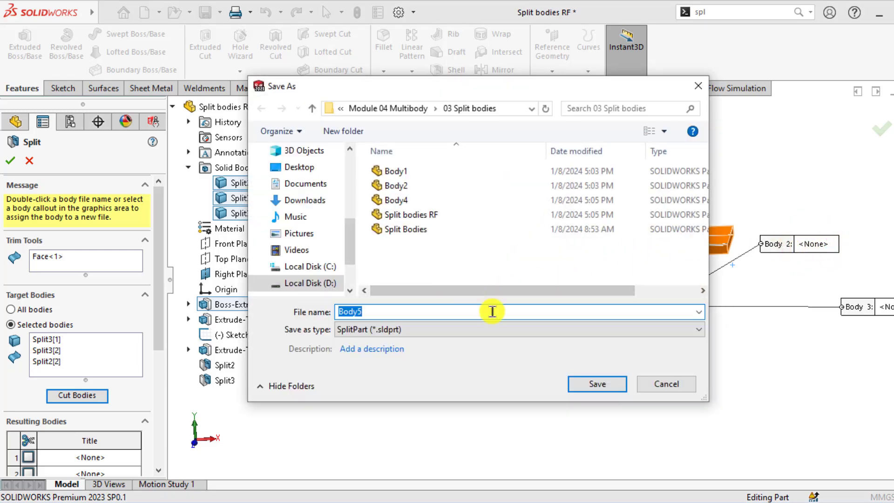
{"action": "left_click", "coordinate": [585, 387]}
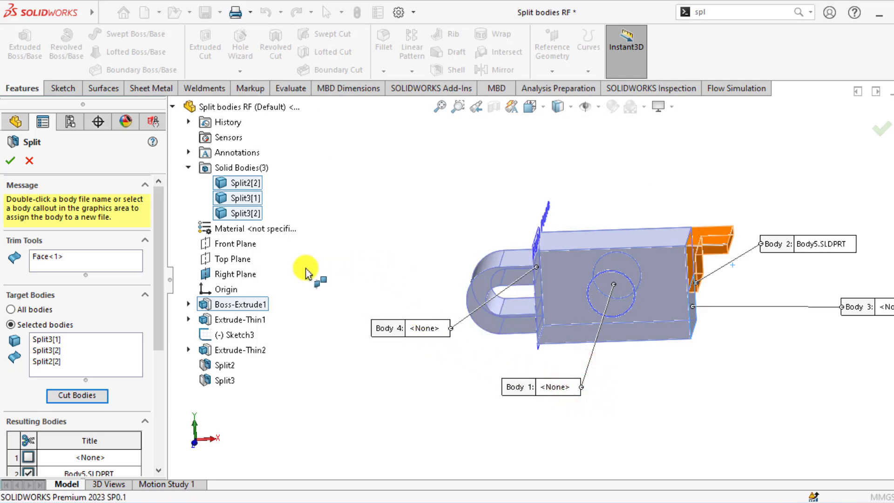
{"action": "left_click_drag", "start_coordinate": [156, 255], "coordinate": [155, 339]}
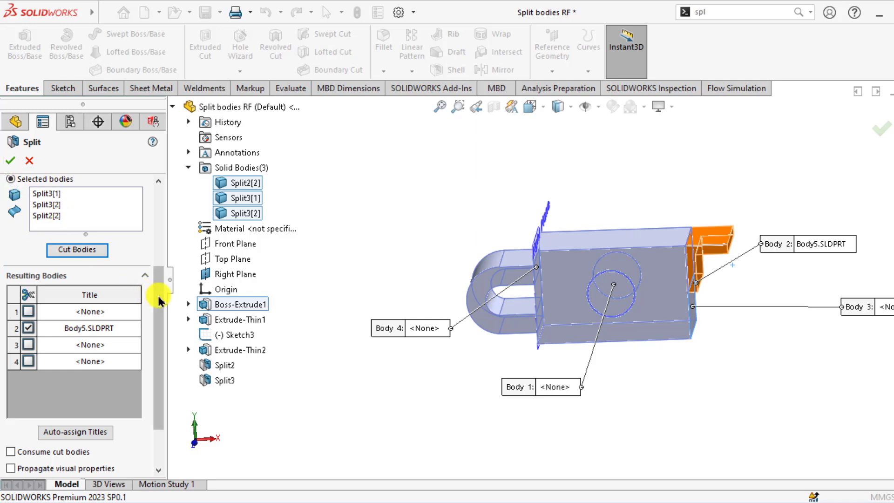
{"action": "left_click_drag", "start_coordinate": [160, 294], "coordinate": [154, 219]}
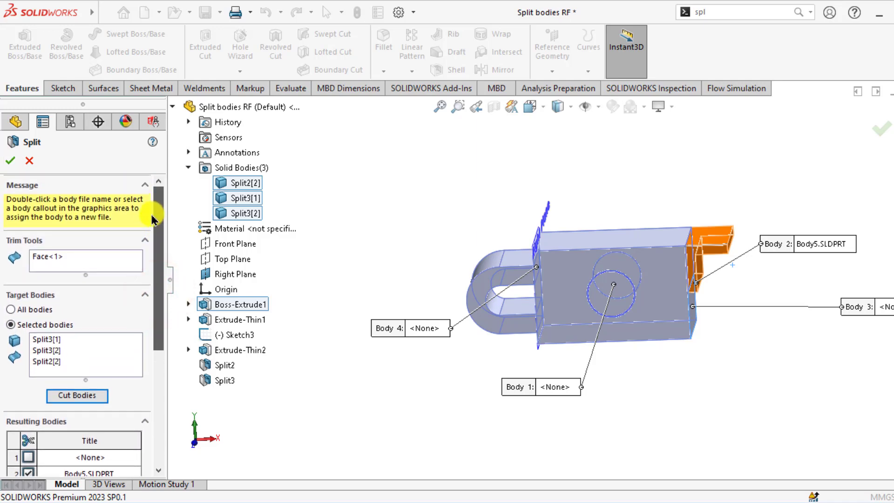
{"action": "left_click", "coordinate": [10, 160]}
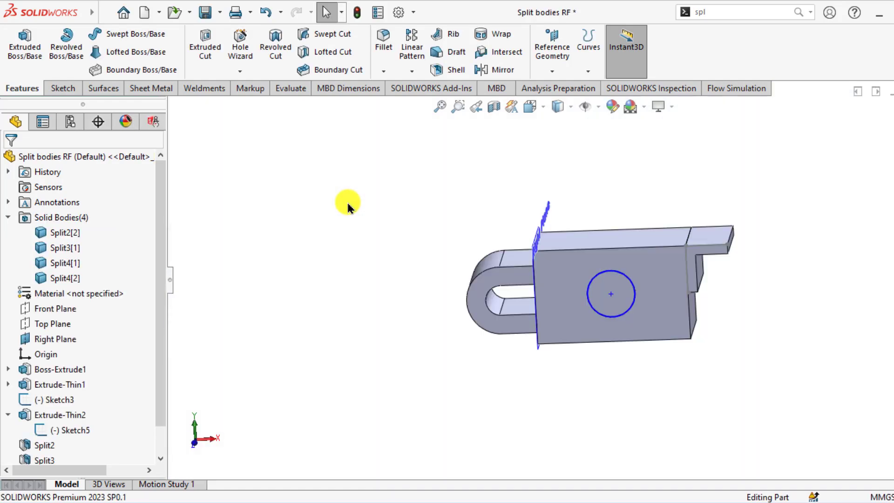
Highlight the solid bodies Split2[2], Split3[1], Split4[1] and Split4[2] in turn to examine them, and clear the selection
{"action": "scroll", "coordinate": [565, 279], "scroll_direction": "down", "scroll_amount": 2}
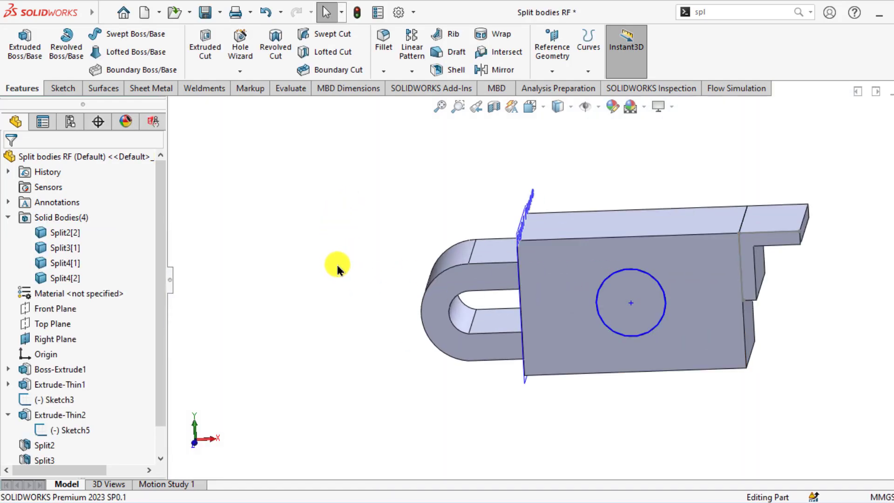
{"action": "middle_click_drag", "start_coordinate": [337, 263], "coordinate": [351, 217]}
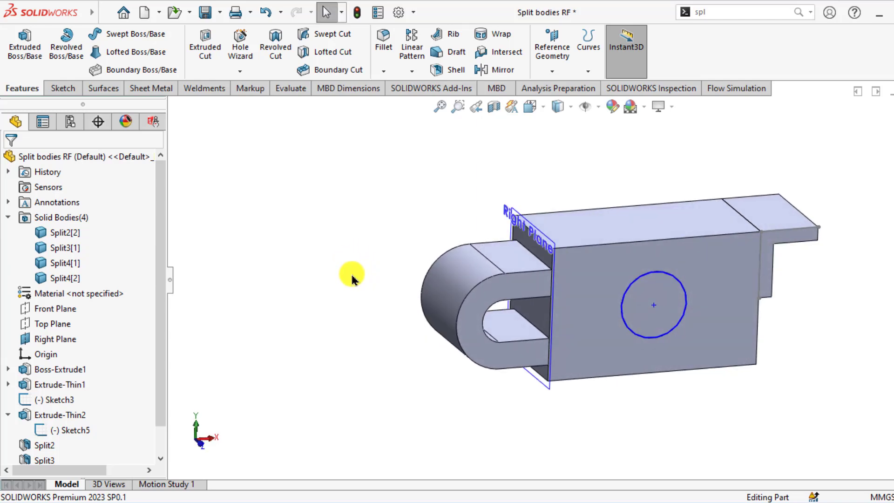
{"action": "left_click", "coordinate": [64, 233]}
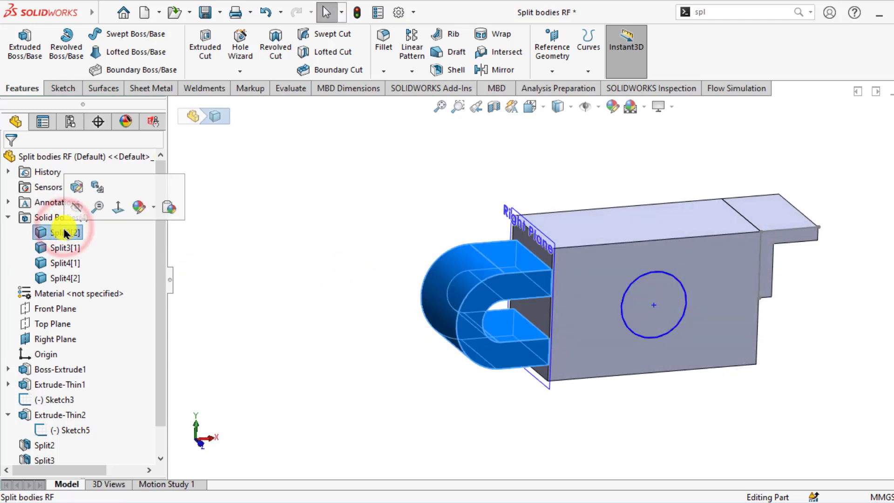
{"action": "left_click", "coordinate": [55, 247]}
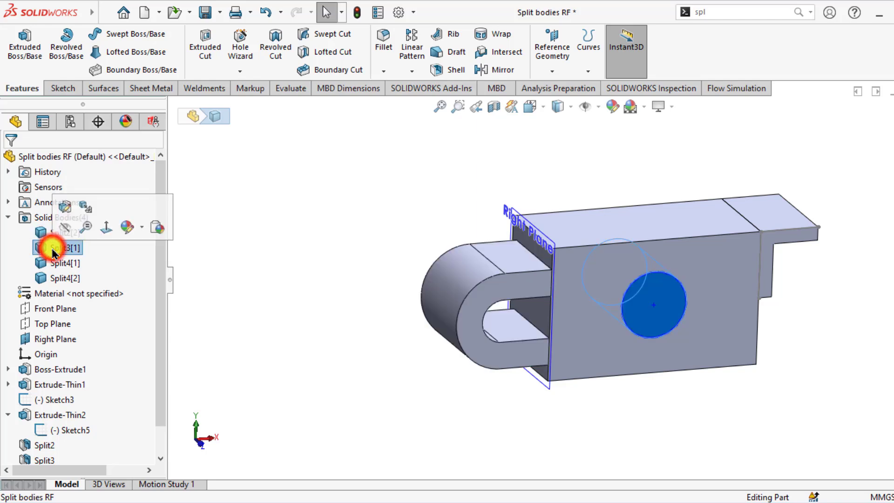
{"action": "left_click", "coordinate": [53, 263]}
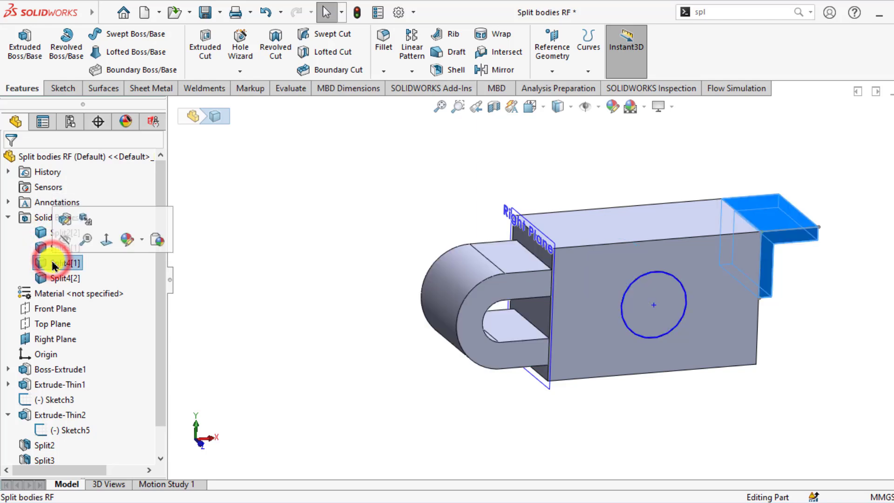
{"action": "left_click", "coordinate": [52, 278]}
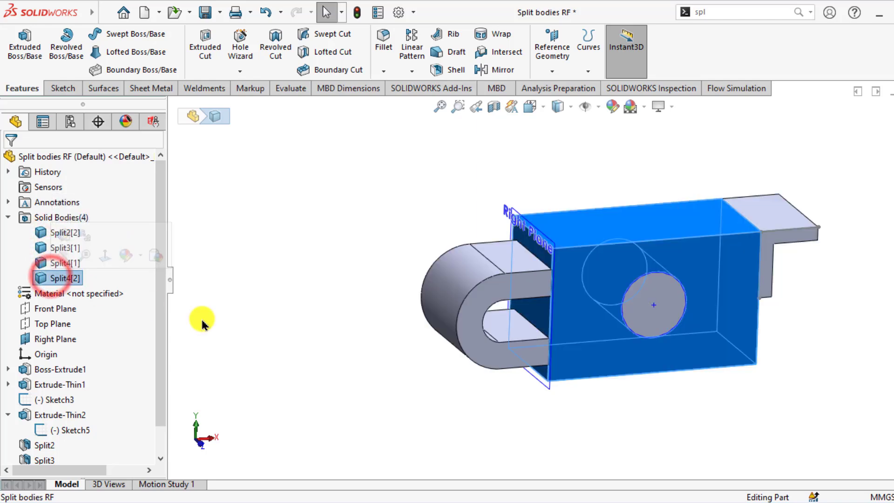
{"action": "left_click", "coordinate": [285, 320]}
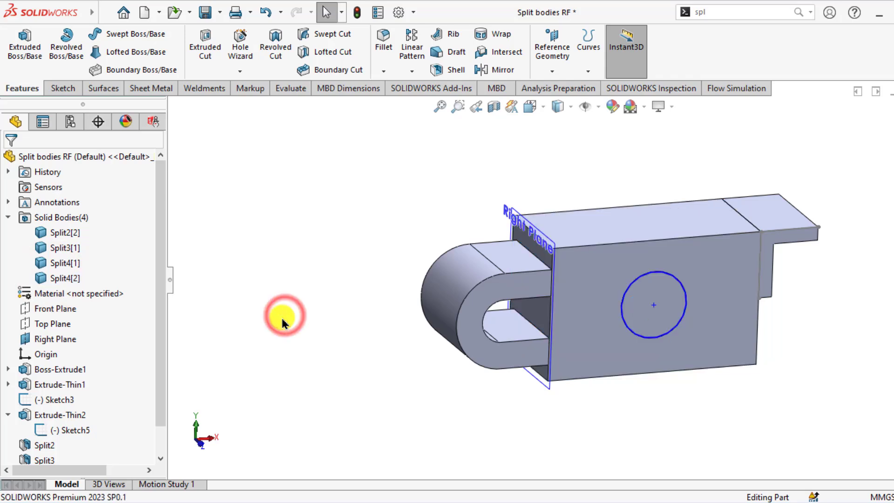
Preview the Body1, Body2, Body4 and Body5 part windows and return to the Split bodies RF part
{"action": "mouse_move", "coordinate": [259, 487]}
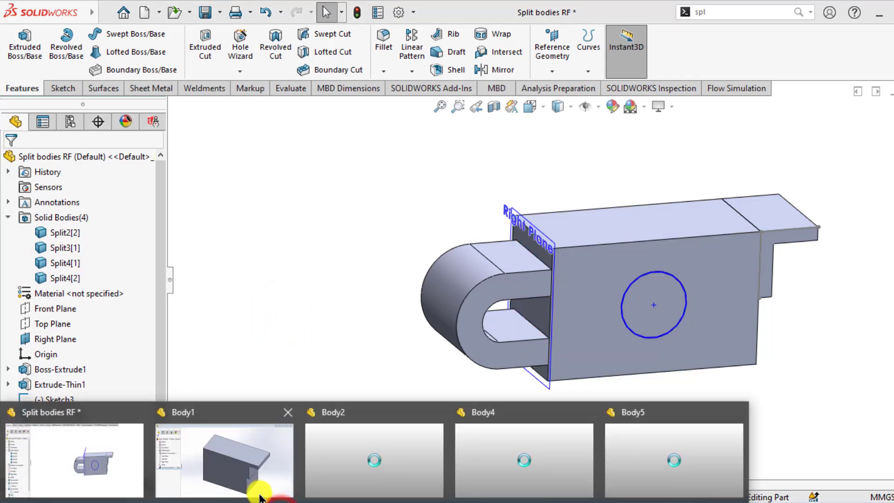
{"action": "mouse_move", "coordinate": [237, 475]}
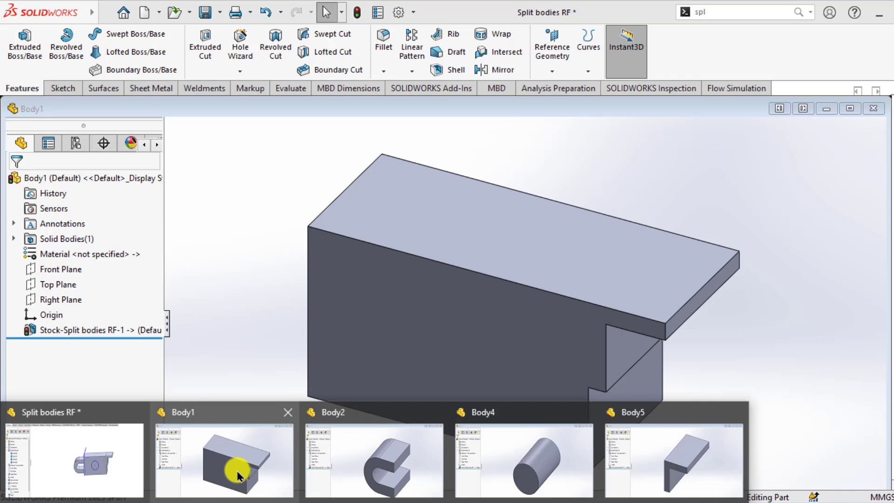
{"action": "mouse_move", "coordinate": [352, 464]}
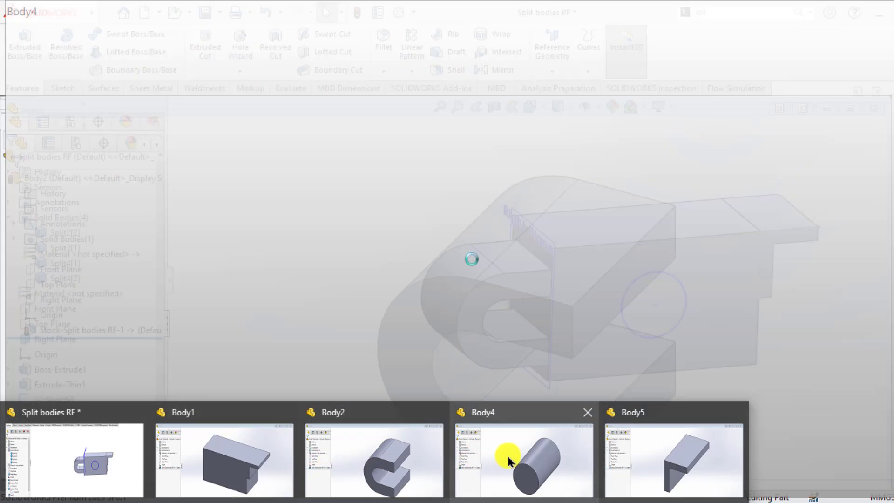
{"action": "mouse_move", "coordinate": [510, 461]}
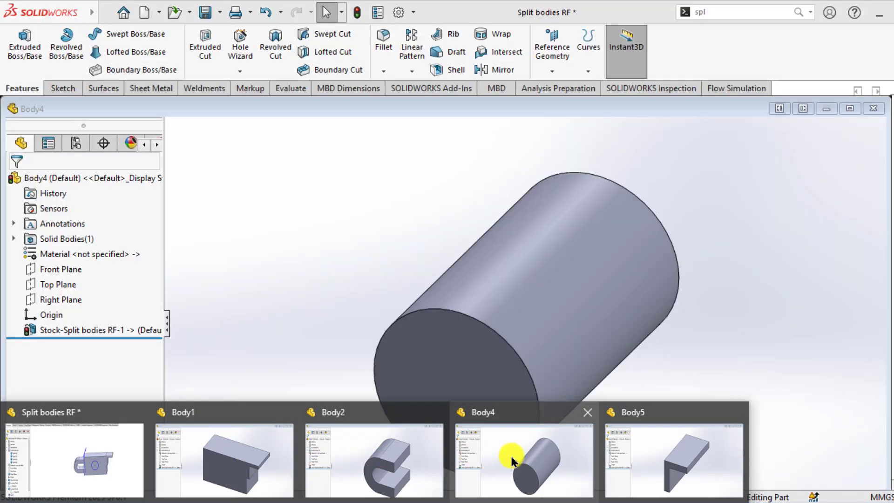
{"action": "mouse_move", "coordinate": [661, 461]}
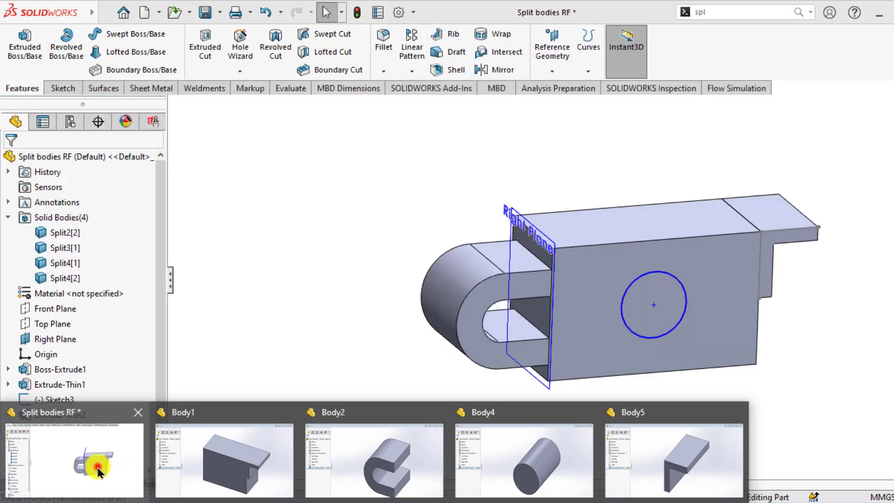
{"action": "left_click", "coordinate": [125, 474]}
{"action": "left_click", "coordinate": [270, 324]}
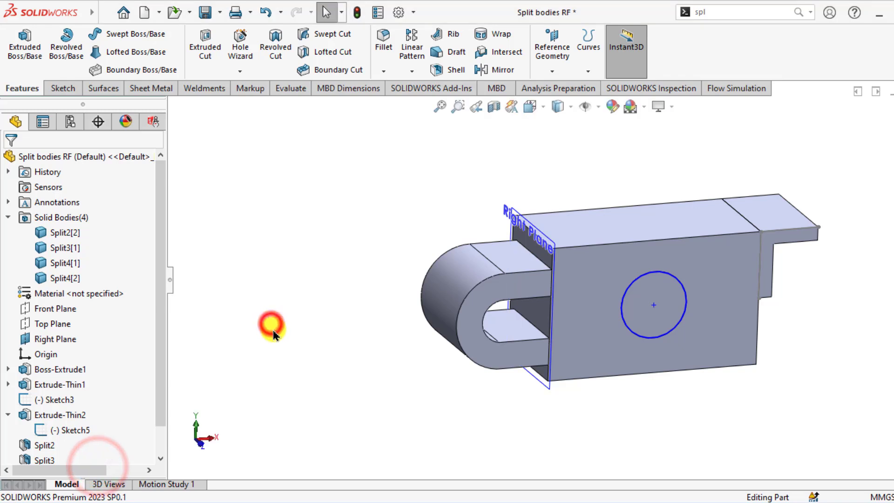
{"action": "scroll", "coordinate": [598, 279], "scroll_direction": "down", "scroll_amount": 2}
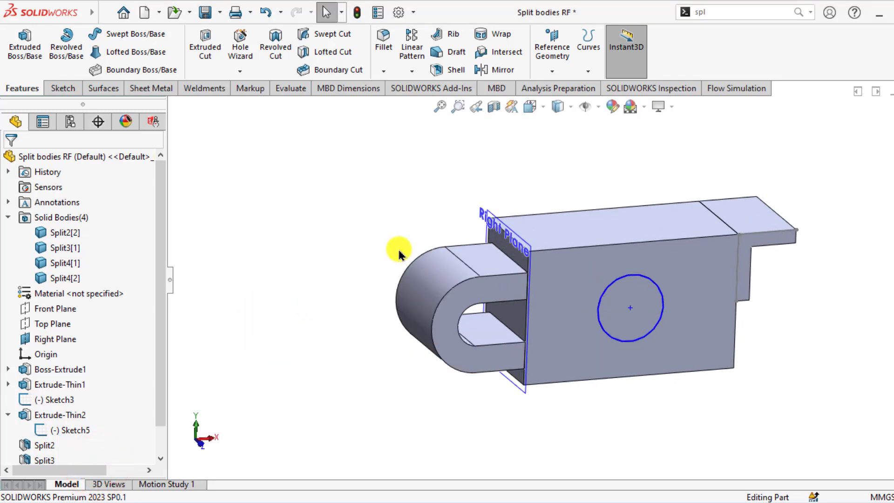